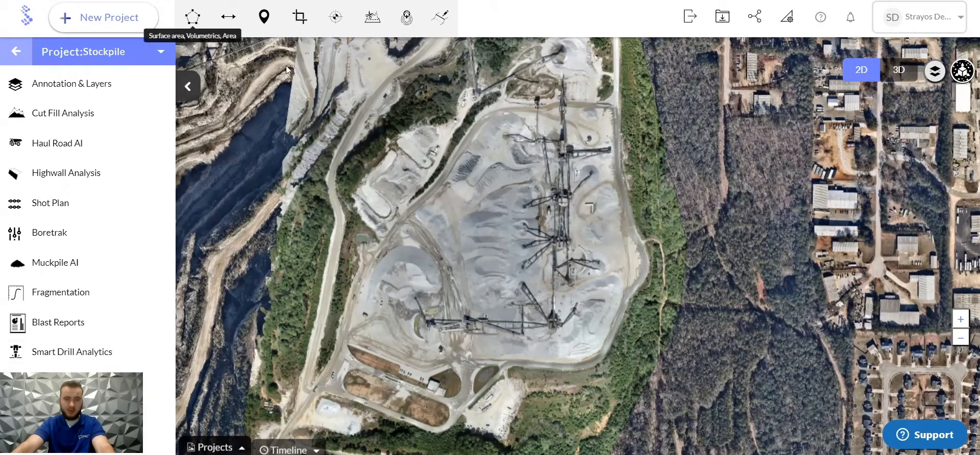
Step: Outline the stockpile beside the L-shaped structure with an area polygon of about 14,589 ft² along its toe
scroll(602, 219, up, 3)
scroll(661, 244, up, 2)
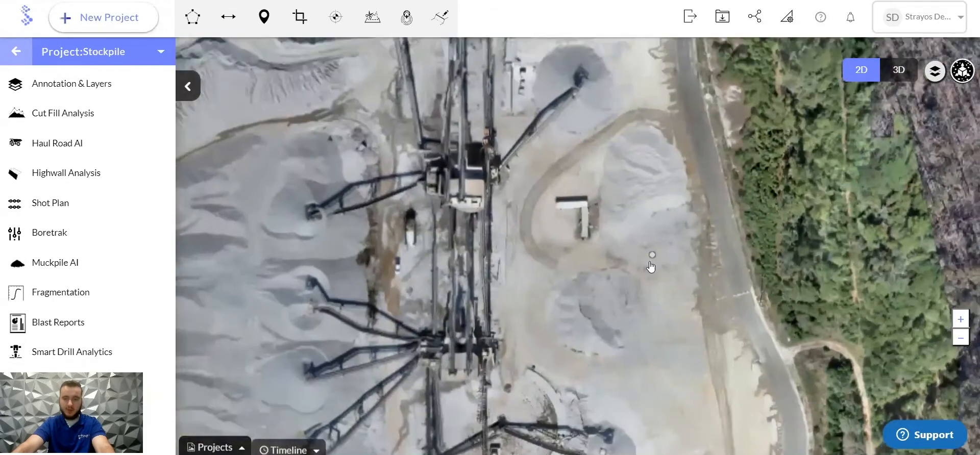
scroll(649, 268, up, 3)
click(544, 280)
click(575, 295)
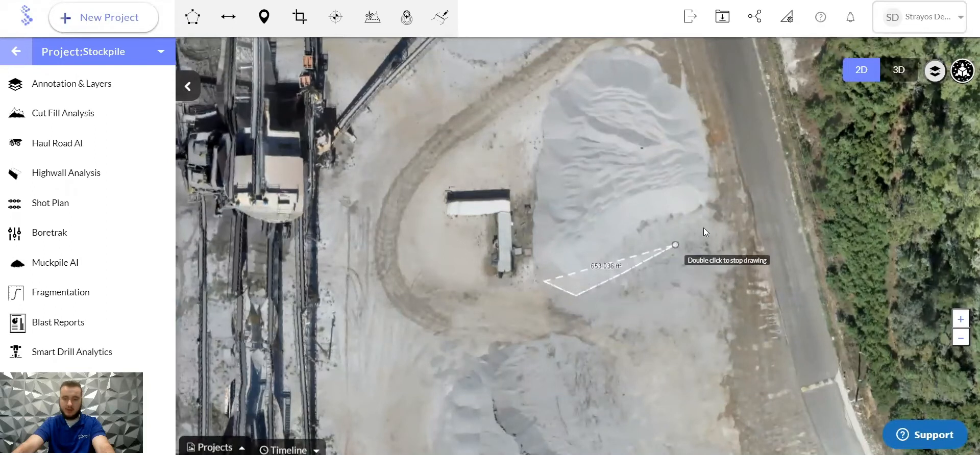
click(717, 216)
click(686, 80)
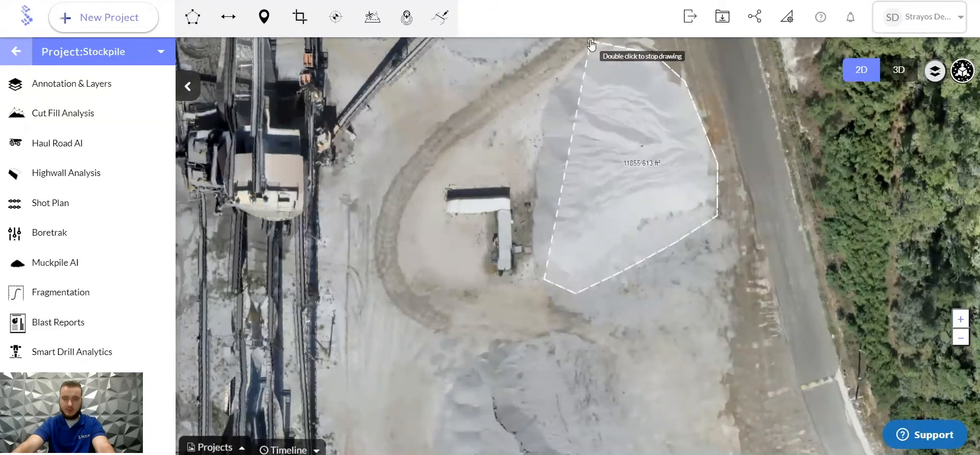
click(631, 44)
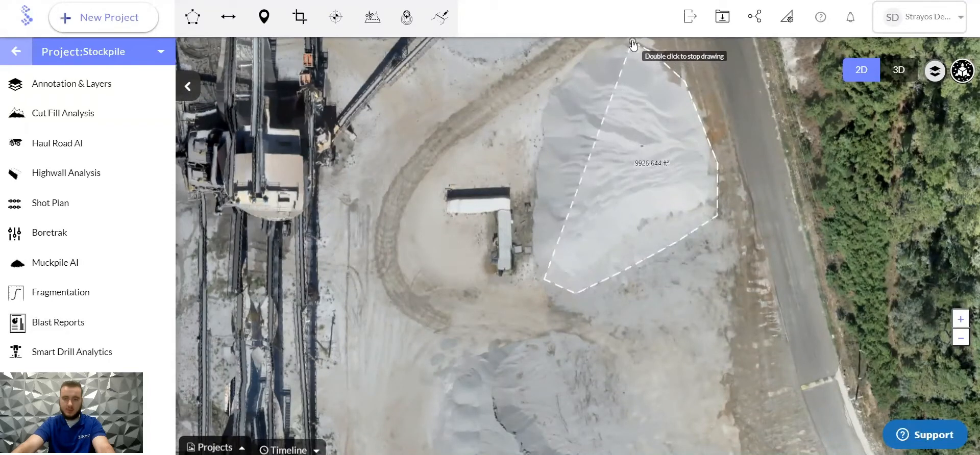
click(593, 43)
click(552, 77)
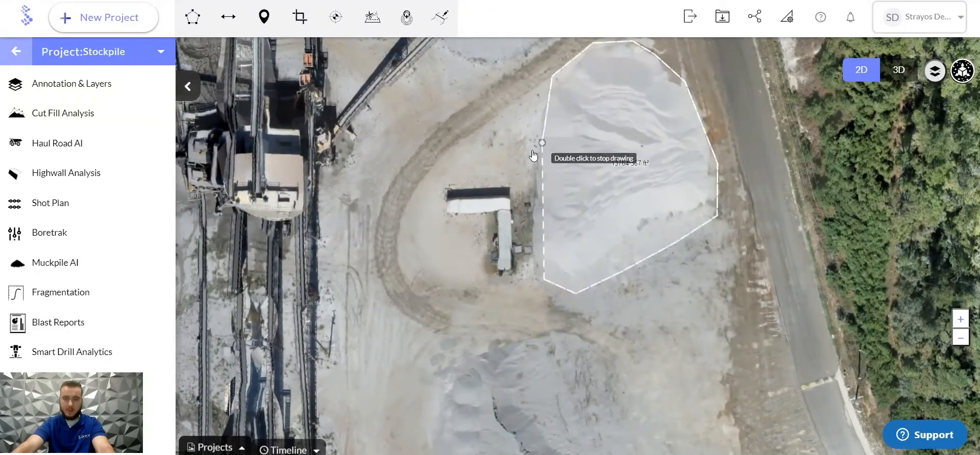
double_click(528, 264)
Step: Name the new annotation Stockpile 1, give it the green color and save it
click(530, 334)
text(Stockpile 1)
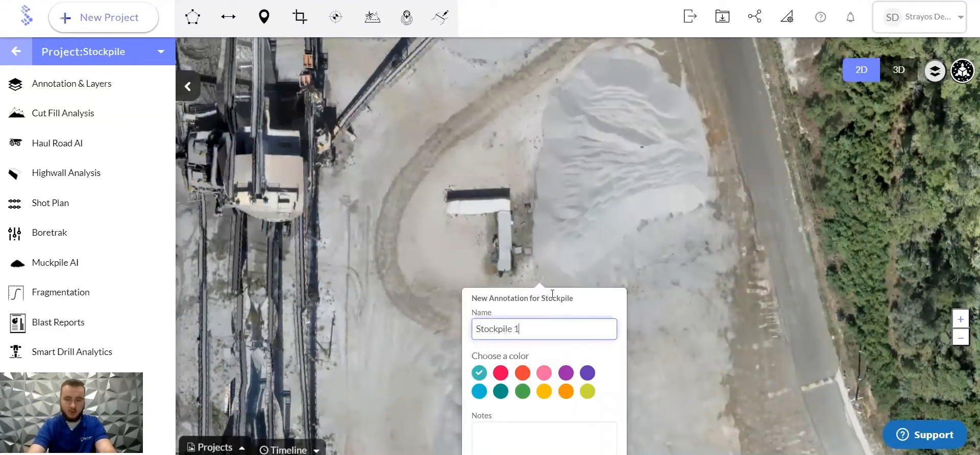
click(520, 392)
click(522, 392)
click(624, 339)
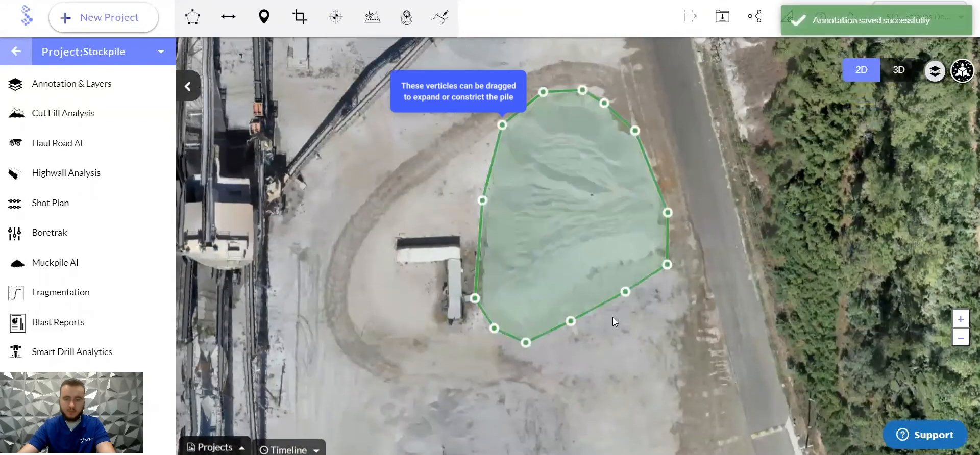
Step: Examine Stockpile 1's volume, reference elevation and length measurements in its annotation details
click(100, 93)
scroll(72, 189, down, 1)
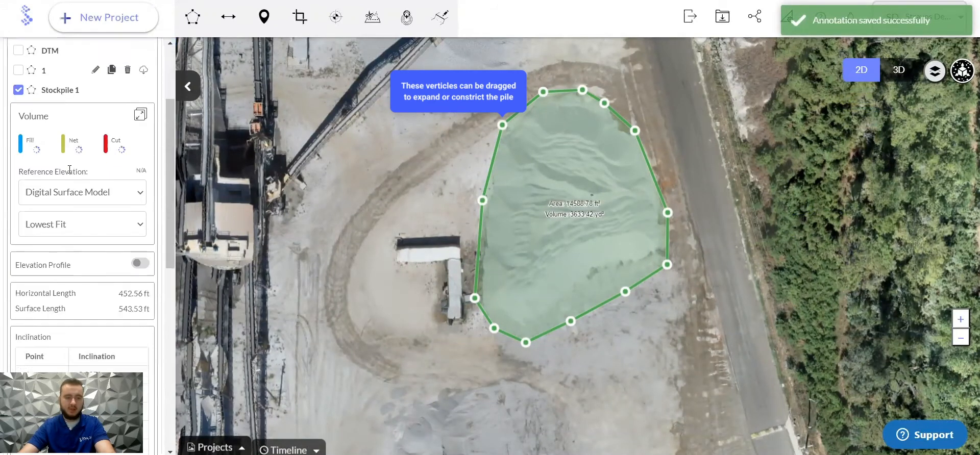
scroll(71, 165, up, 4)
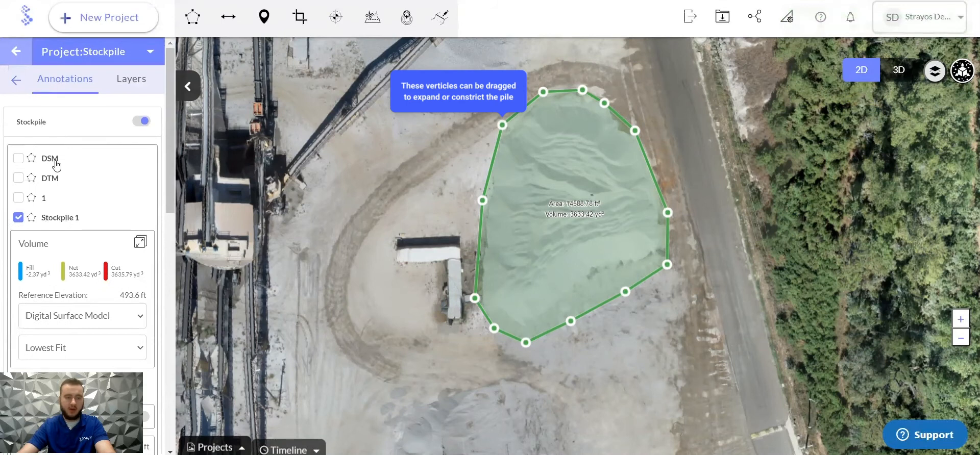
scroll(77, 150, down, 5)
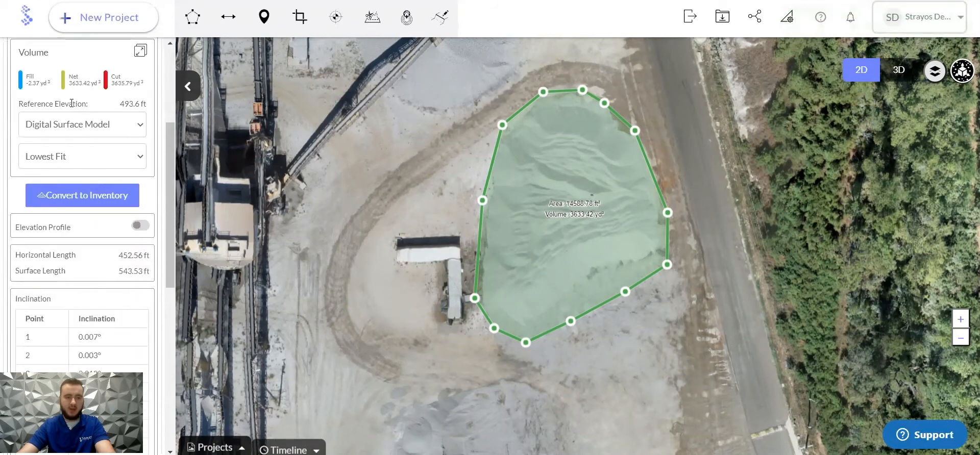
mouse_move(168, 167)
mouse_down()
mouse_move(169, 136)
mouse_move(167, 154)
mouse_up()
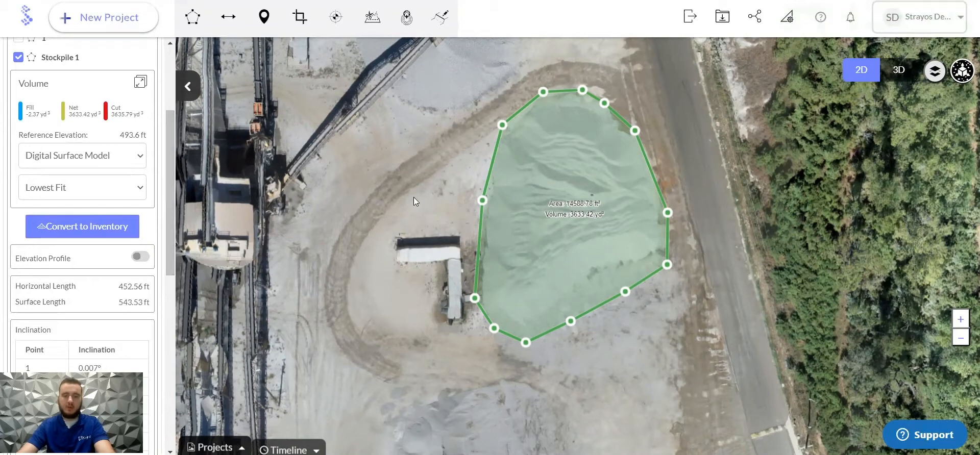
drag(421, 185, 407, 213)
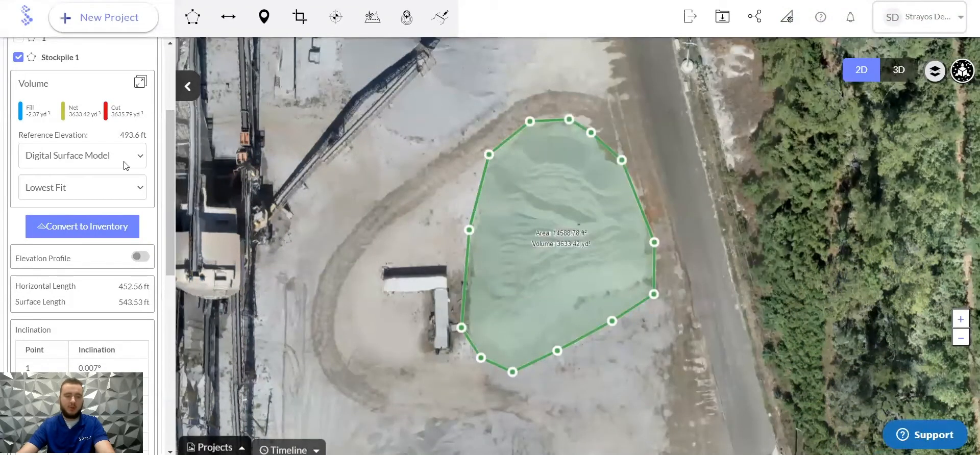
Step: Review the elevation model choices and the base fit choices available for Stockpile 1's volume
click(104, 160)
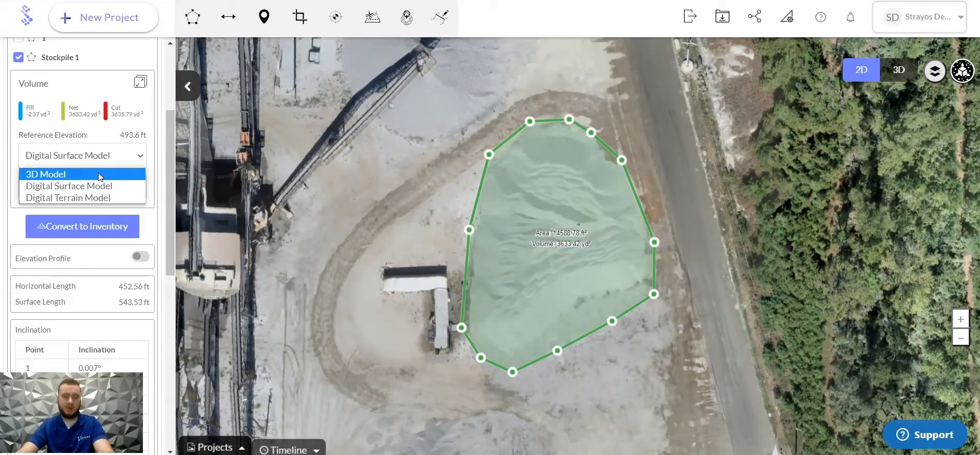
click(89, 188)
click(91, 190)
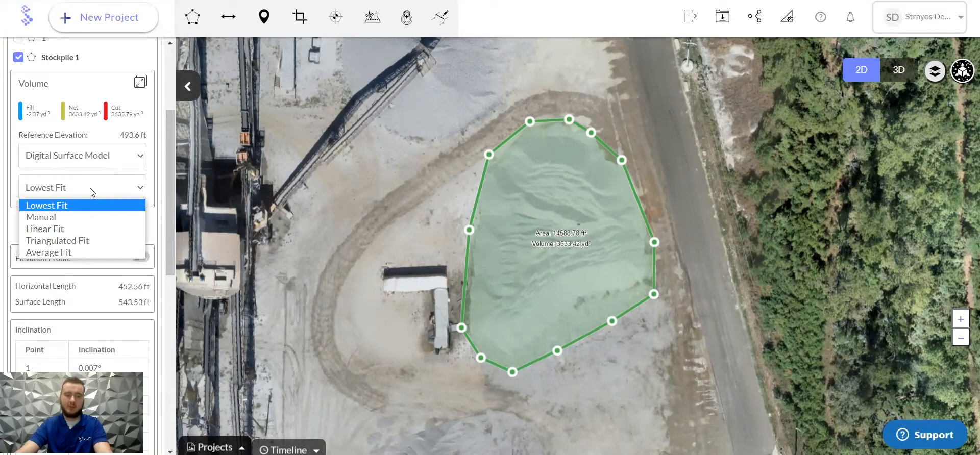
click(91, 192)
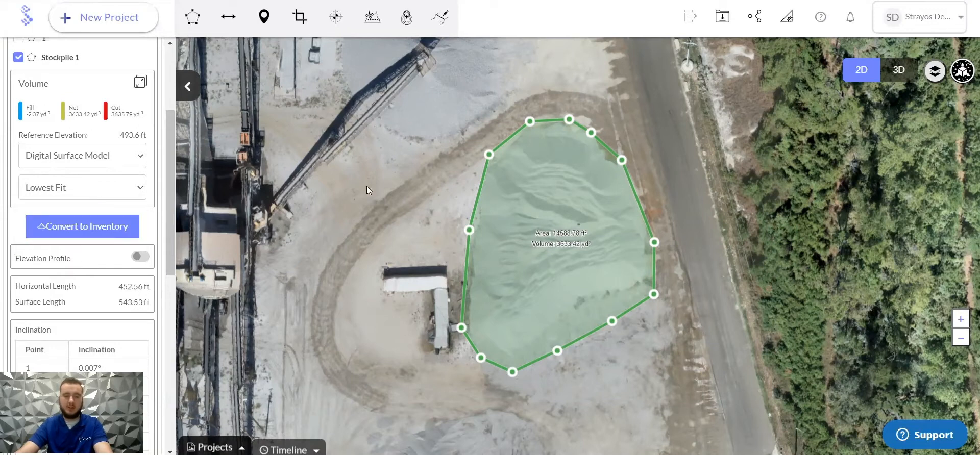
Step: Try the 3D Model as the surface for Stockpile 1's volume, then return to the Digital Surface Model
click(127, 157)
click(98, 176)
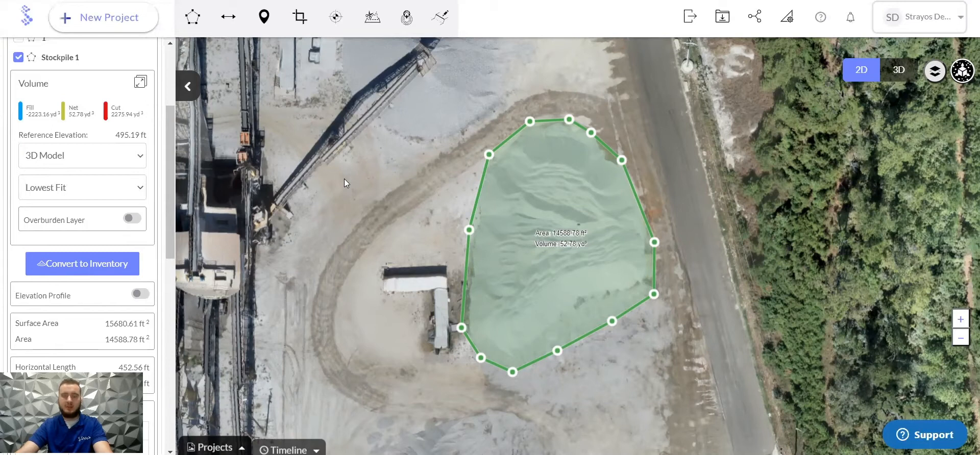
click(79, 159)
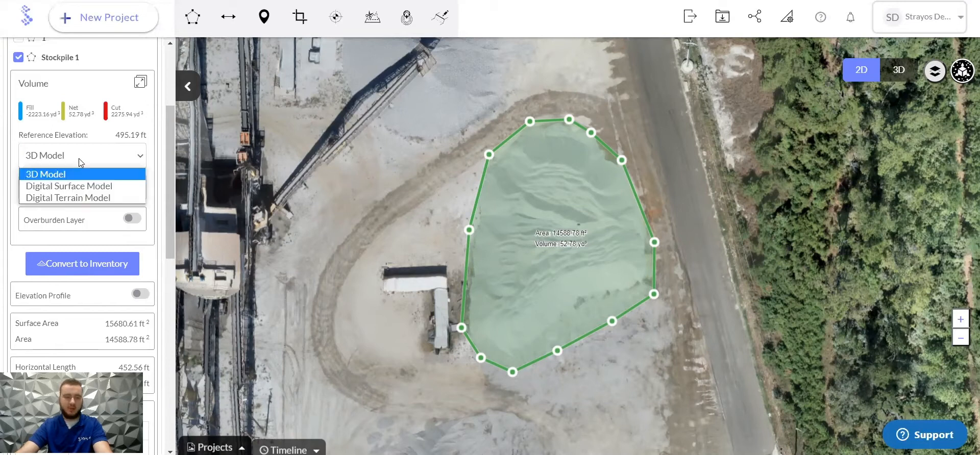
click(113, 184)
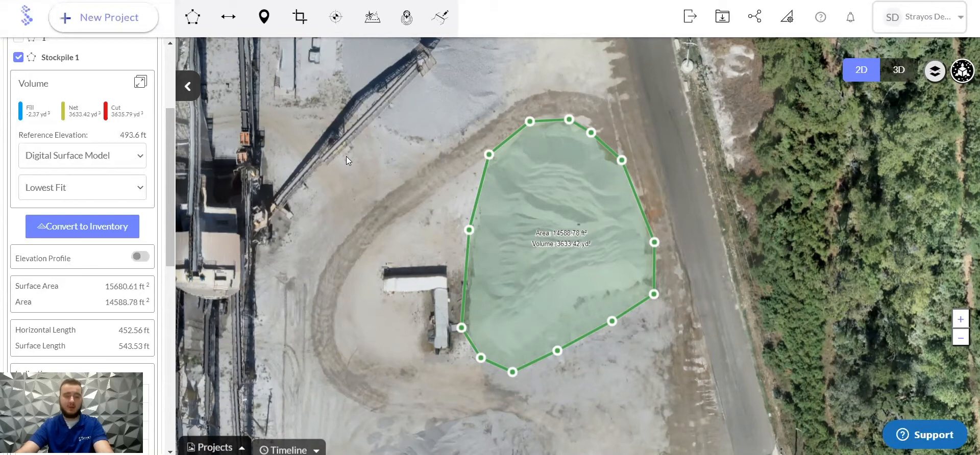
Step: Calculate Stockpile 1's volume from the Digital Terrain Model, using Lowest Fit as the base
click(131, 159)
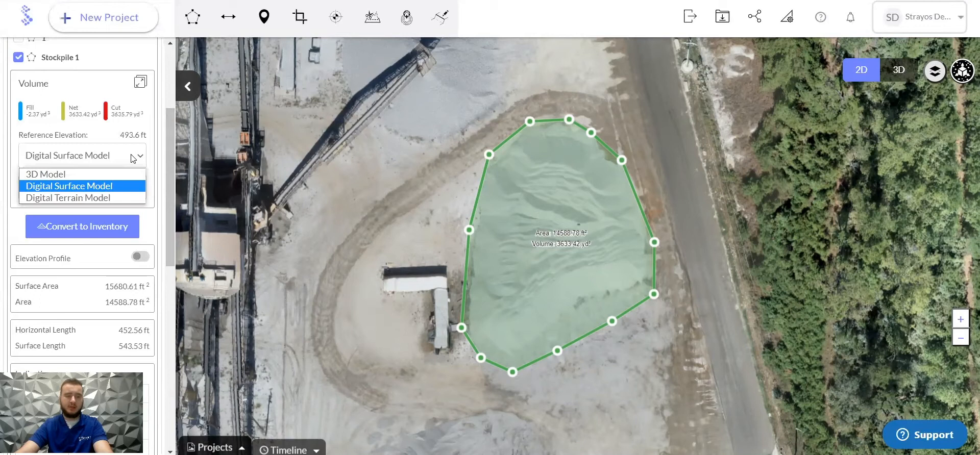
click(111, 198)
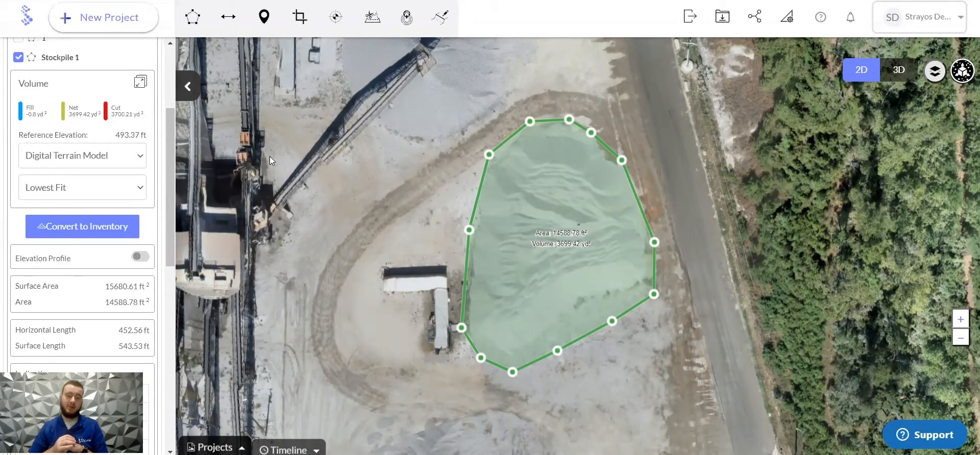
scroll(350, 226, down, 2)
drag(351, 225, 405, 272)
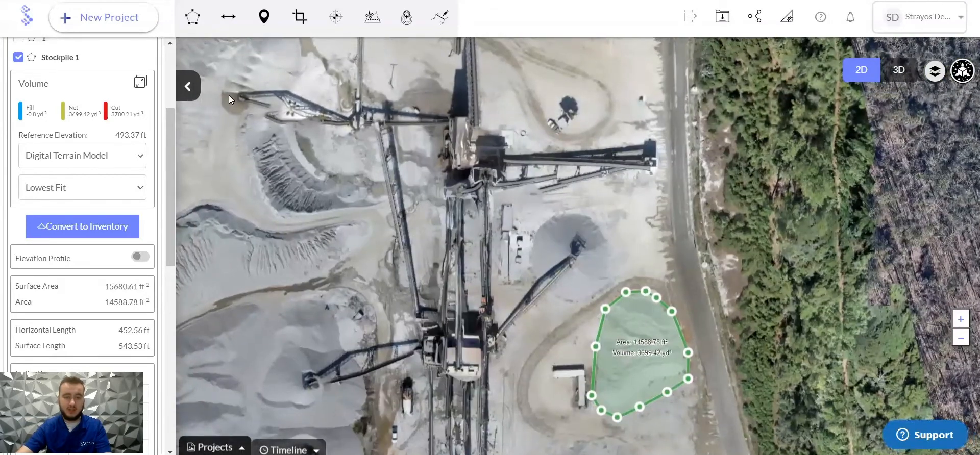
drag(294, 122, 358, 119)
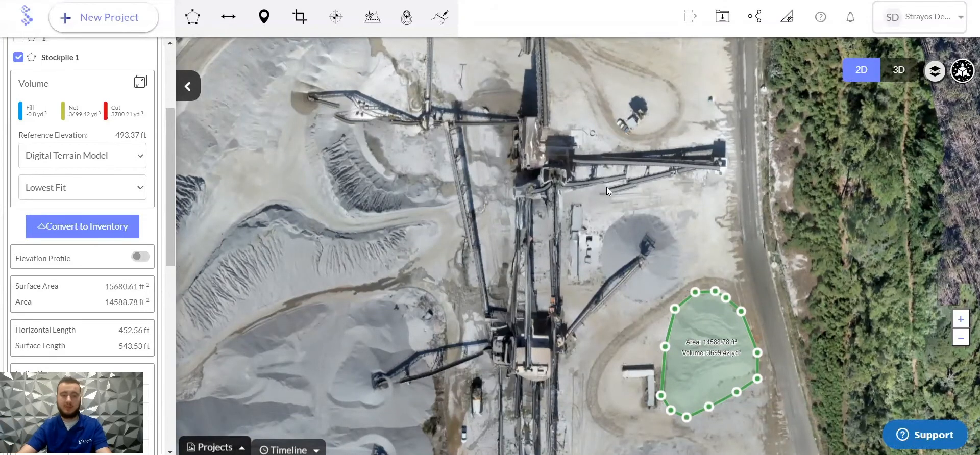
drag(606, 273, 555, 260)
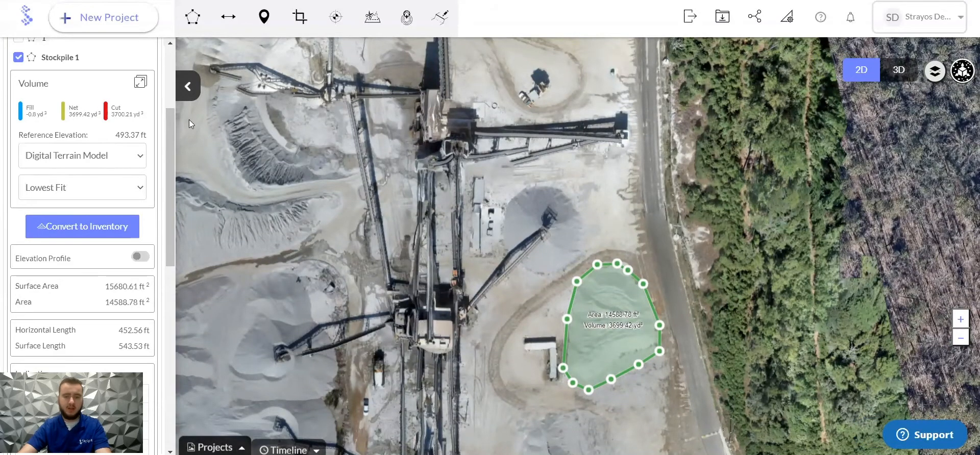
drag(473, 304, 419, 300)
scroll(413, 306, up, 3)
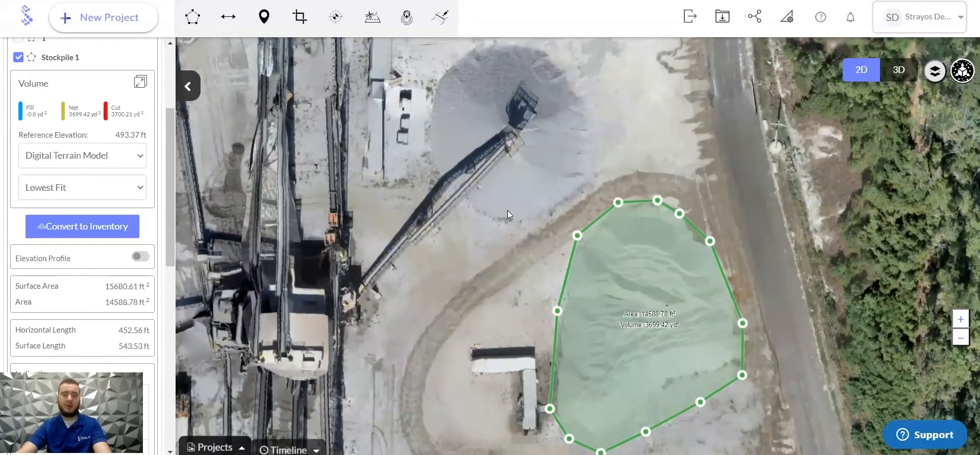
click(118, 190)
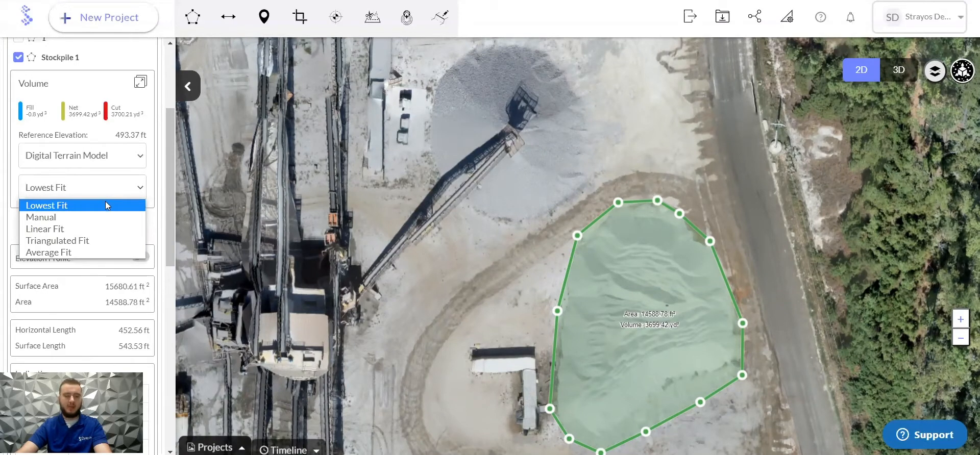
click(125, 205)
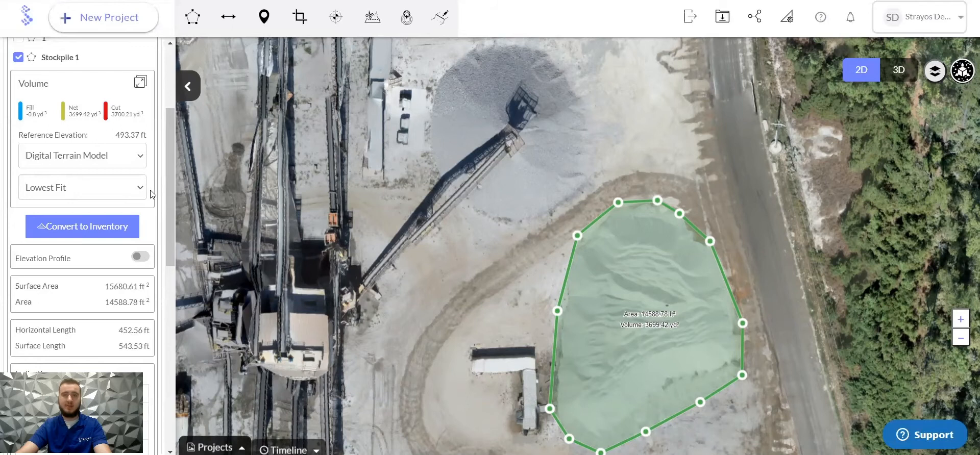
drag(419, 313, 386, 276)
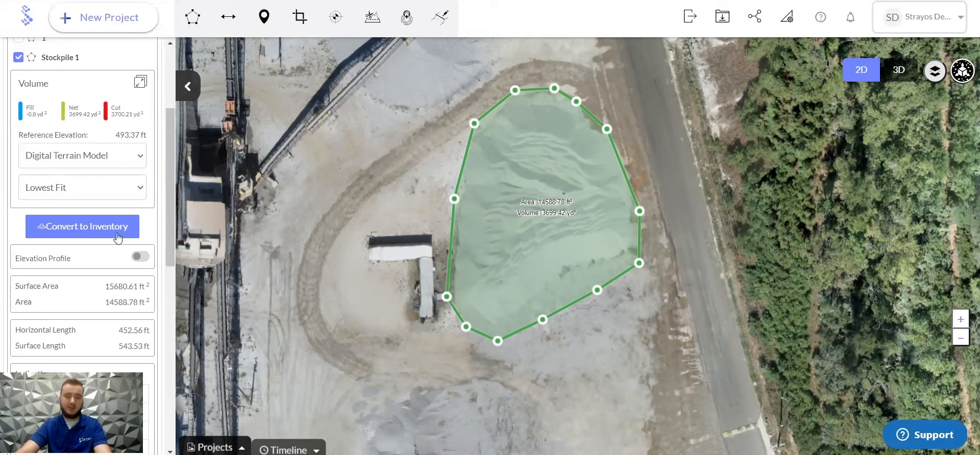
Step: Set the base fit to Manual and pick a rotated toe plane on the 3D model at about 494.55 ft, grade 14.91°, azimuth 99.25°
click(106, 188)
click(88, 214)
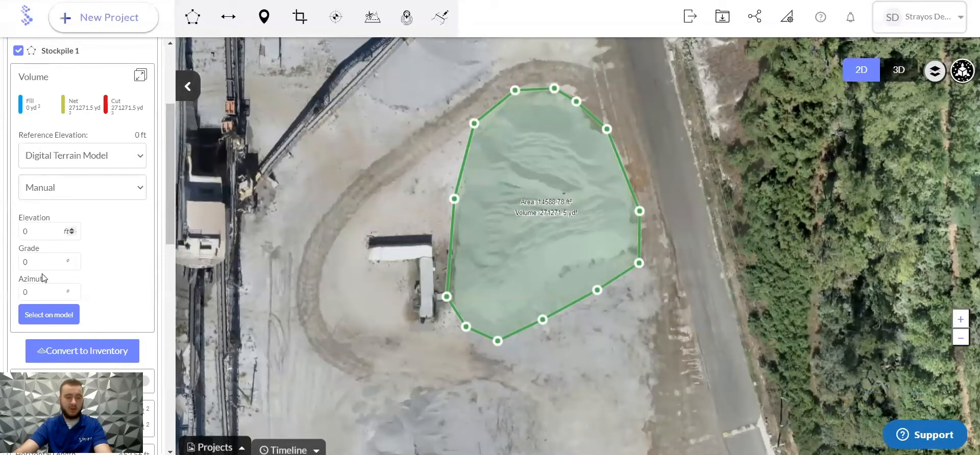
click(47, 315)
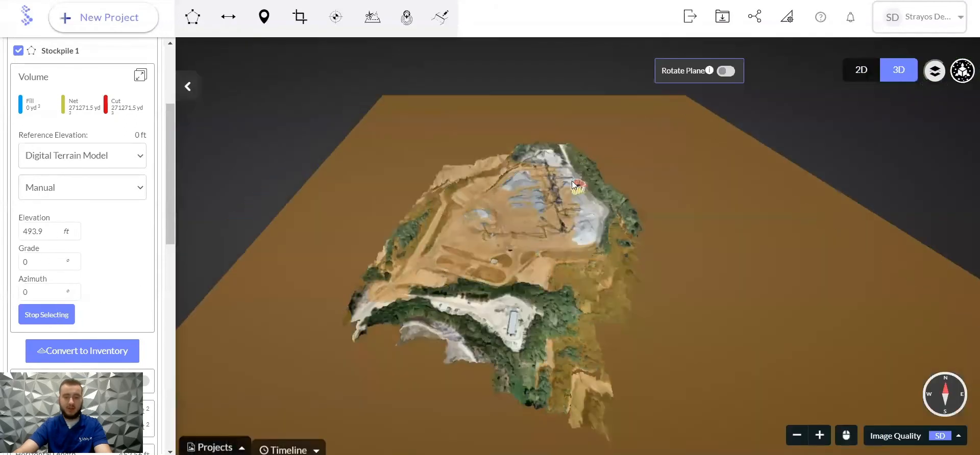
scroll(572, 186, up, 5)
scroll(583, 270, up, 5)
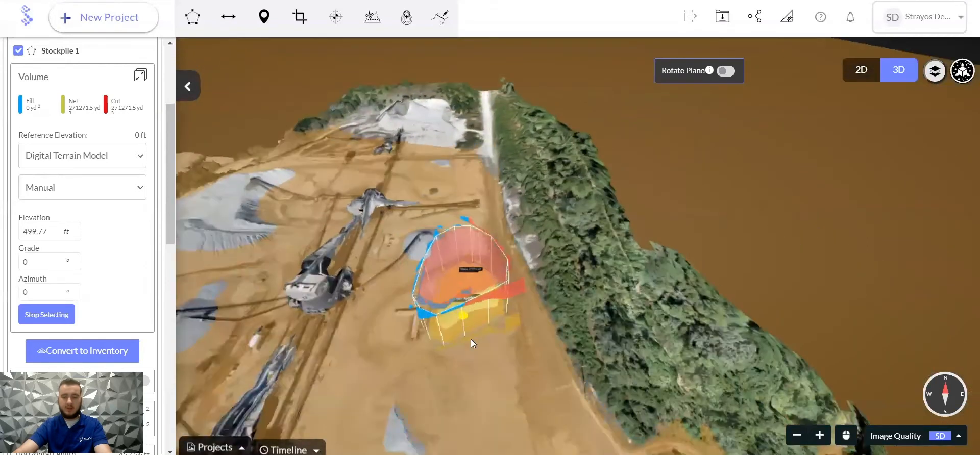
scroll(466, 323, up, 5)
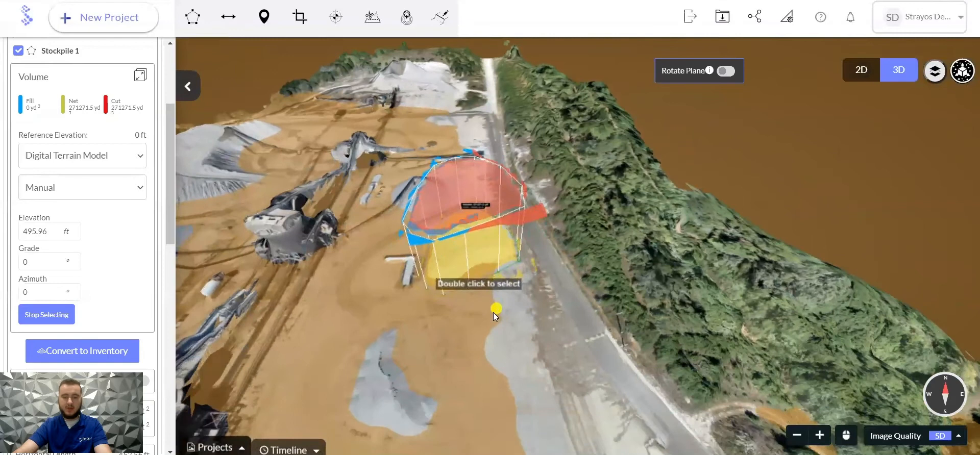
middle_drag(493, 313, 461, 301)
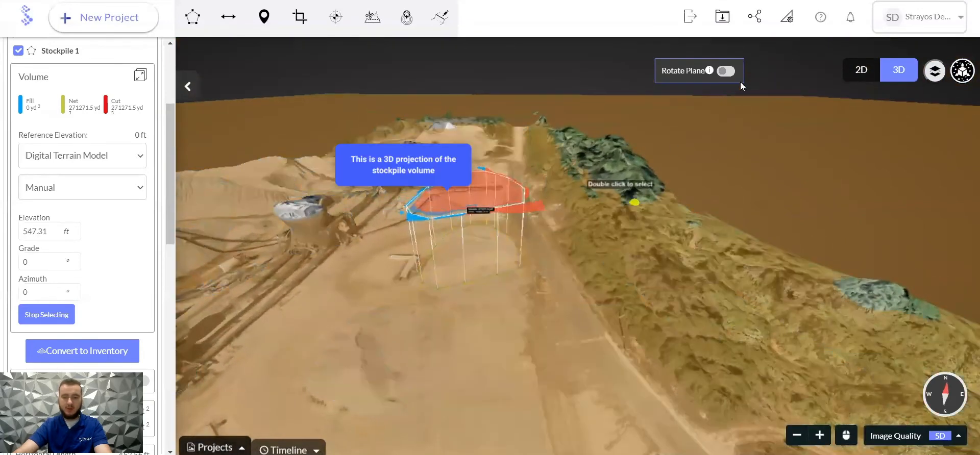
click(727, 70)
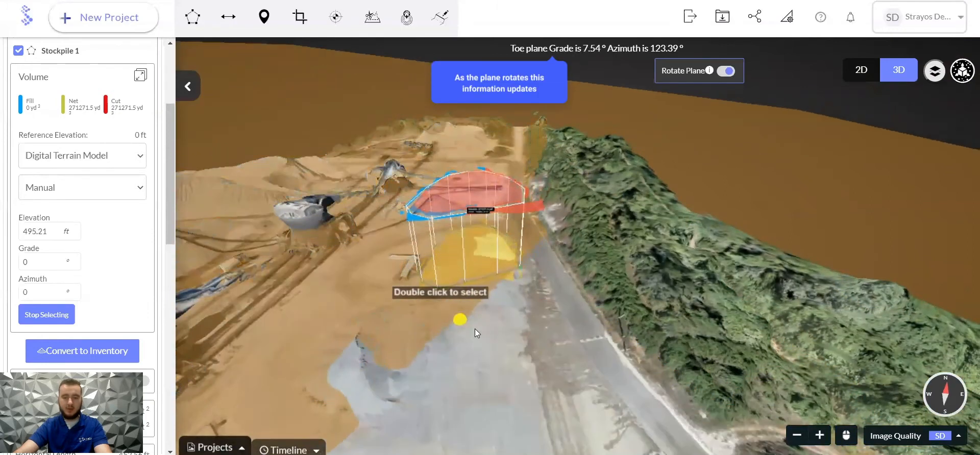
double_click(452, 308)
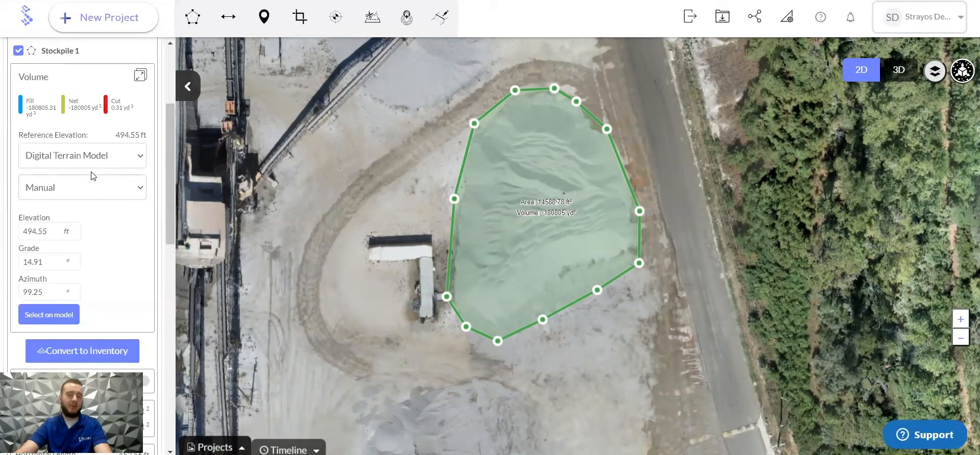
Step: Set the base fit of Stockpile 1's volume to Linear Fit
click(63, 193)
click(58, 226)
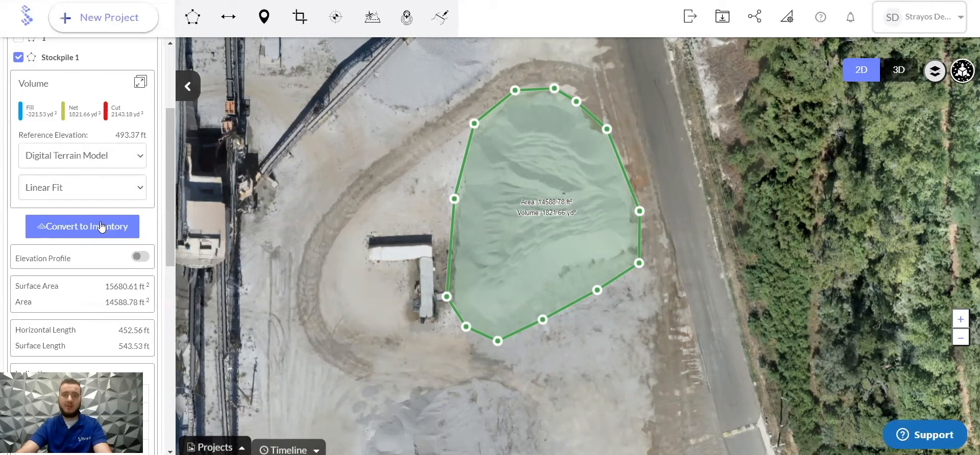
Step: Try Triangulated Fit as the base for Stockpile 1's volume, then set the base fit to Average Fit
click(96, 193)
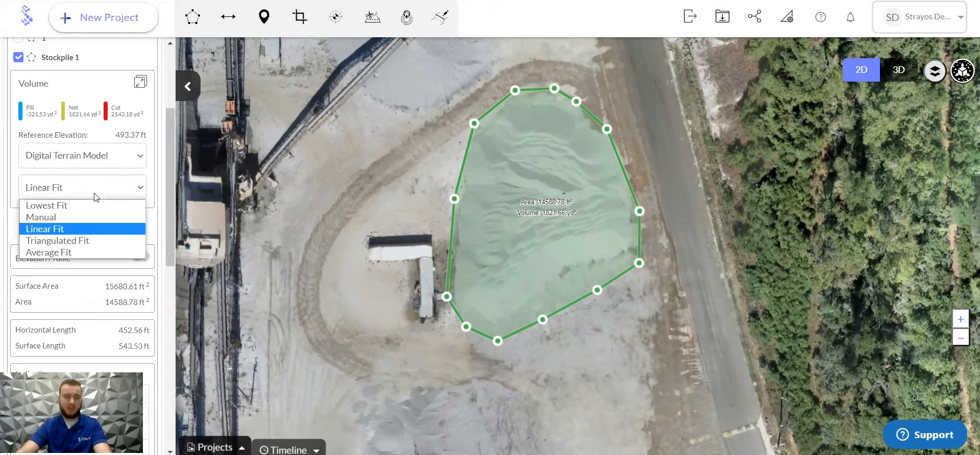
click(68, 240)
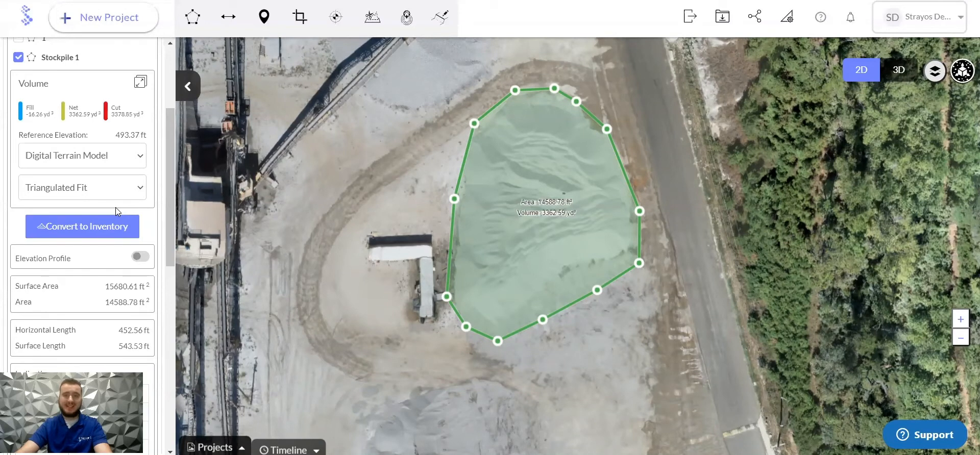
click(97, 196)
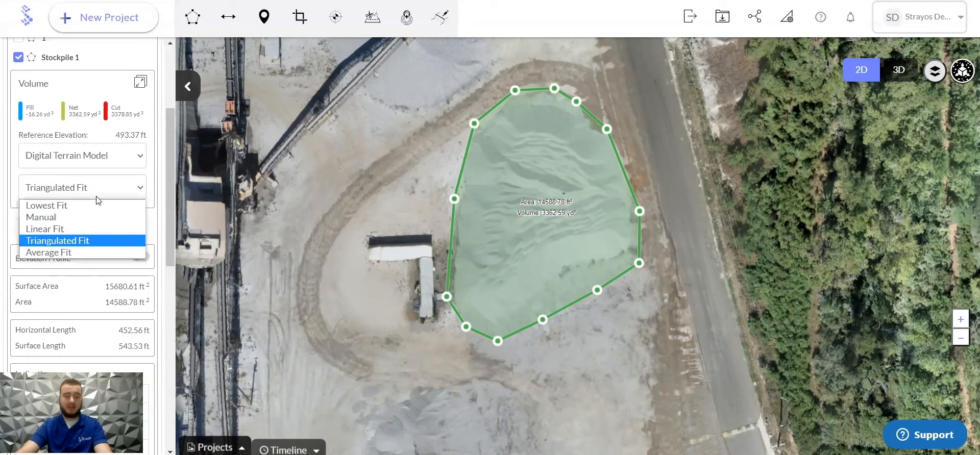
click(68, 250)
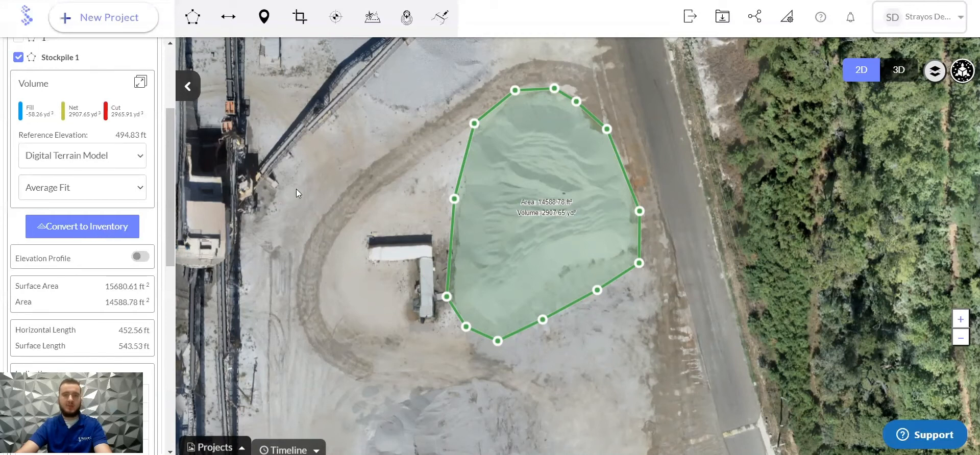
Step: Convert Stockpile 1 to inventory with material No. 6 Stone Washed and the Stockpile Approval workflow process
scroll(136, 181, down, 1)
scroll(135, 194, down, 8)
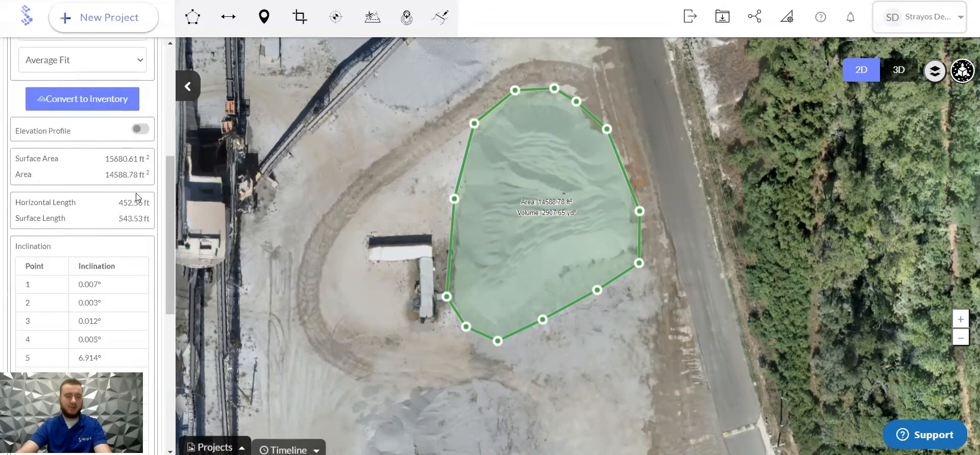
scroll(133, 230, up, 6)
scroll(133, 232, up, 4)
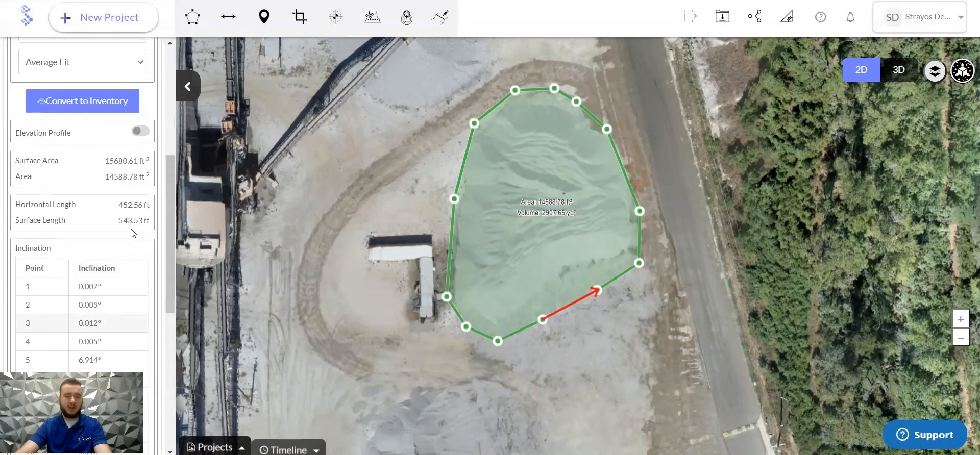
click(126, 255)
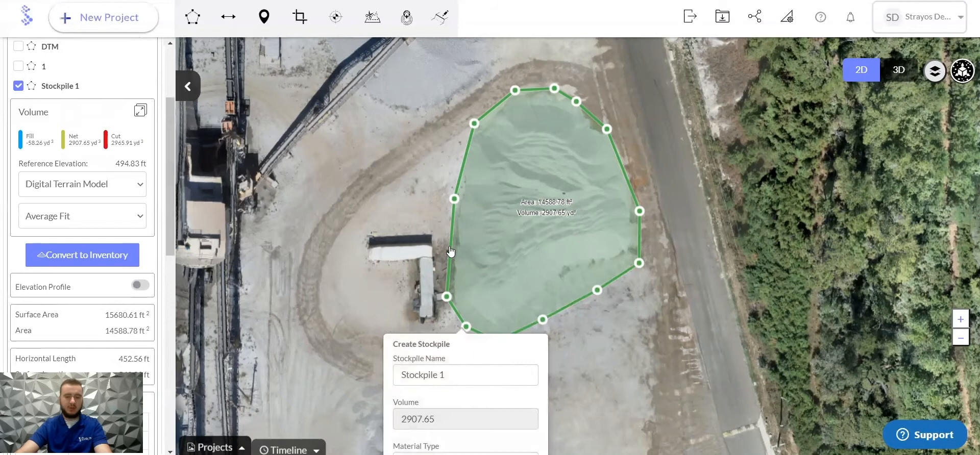
click(442, 284)
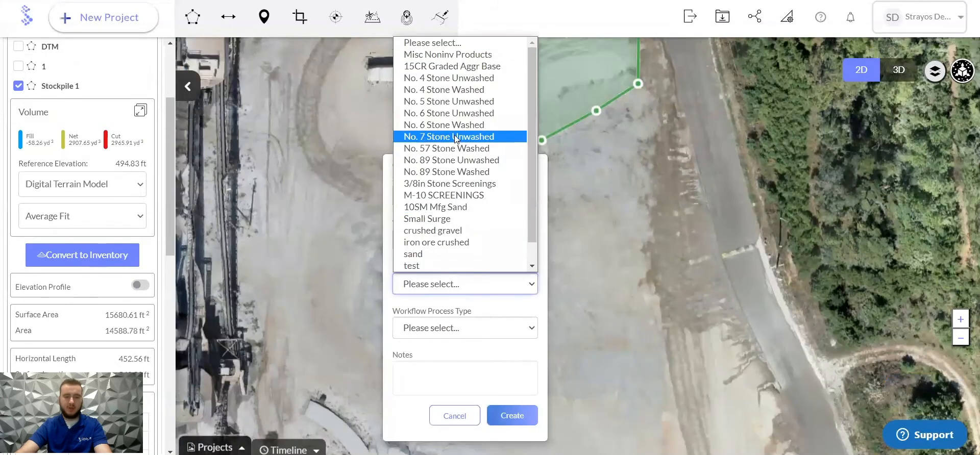
click(443, 124)
click(428, 332)
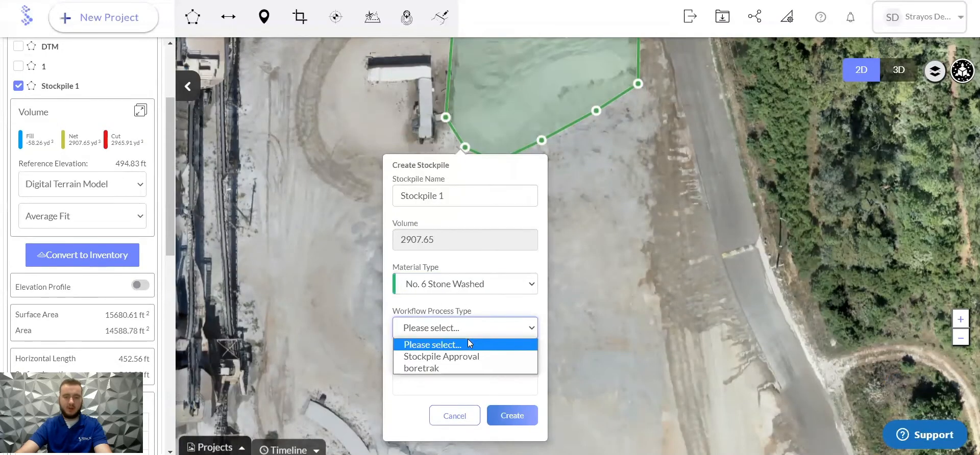
click(459, 356)
click(508, 415)
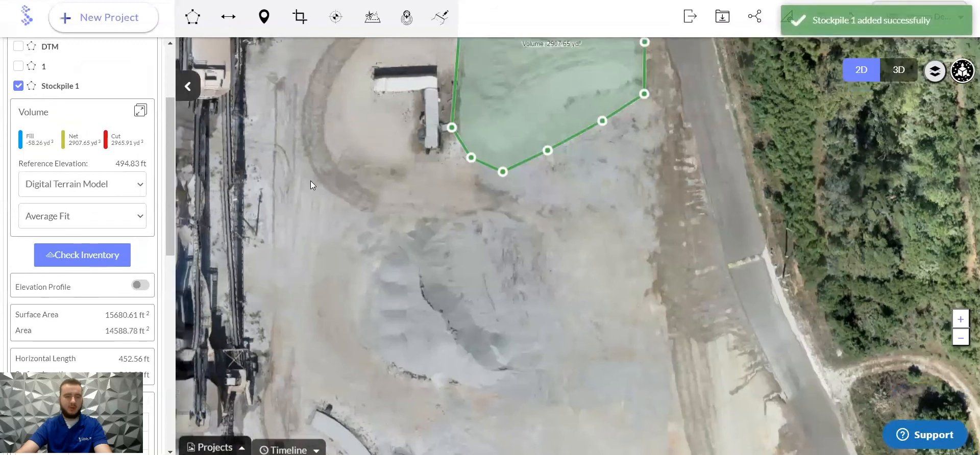
Step: Open the project's stockpile inventory and review Stockpile 1's volume, material, density and tonnage
scroll(40, 95, up, 3)
click(16, 79)
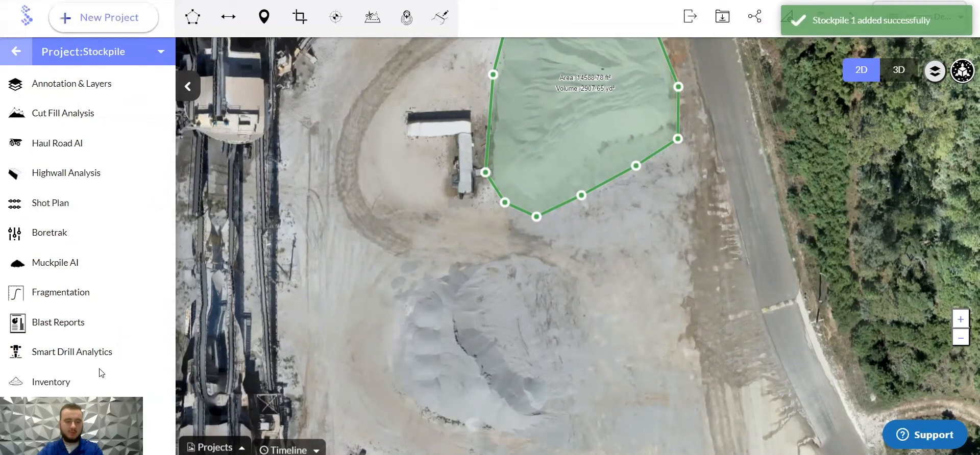
click(99, 369)
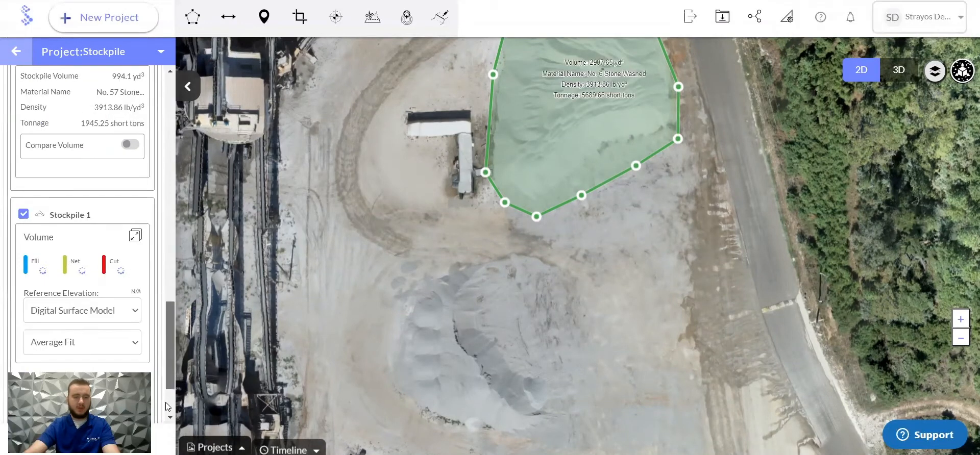
scroll(140, 253, down, 3)
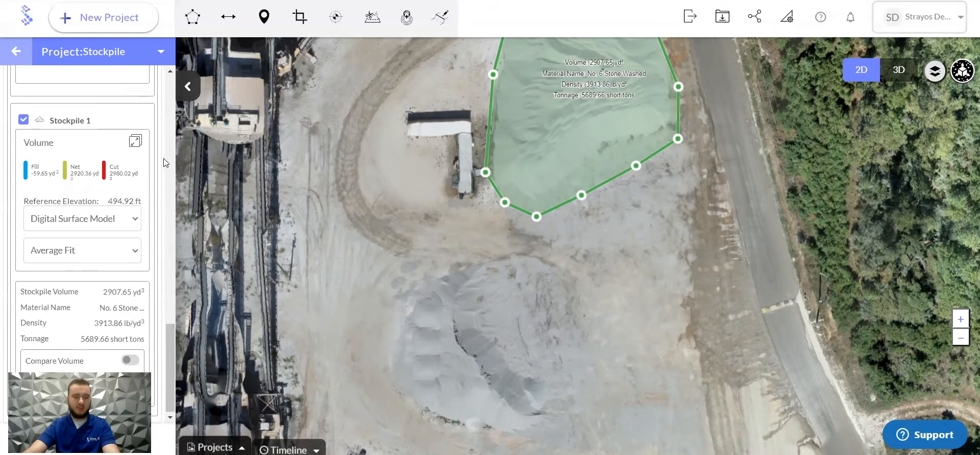
Step: Turn on volume comparison for the No. 57 Stone stockpile and look through the datasets available to compare against
drag(171, 342, 171, 304)
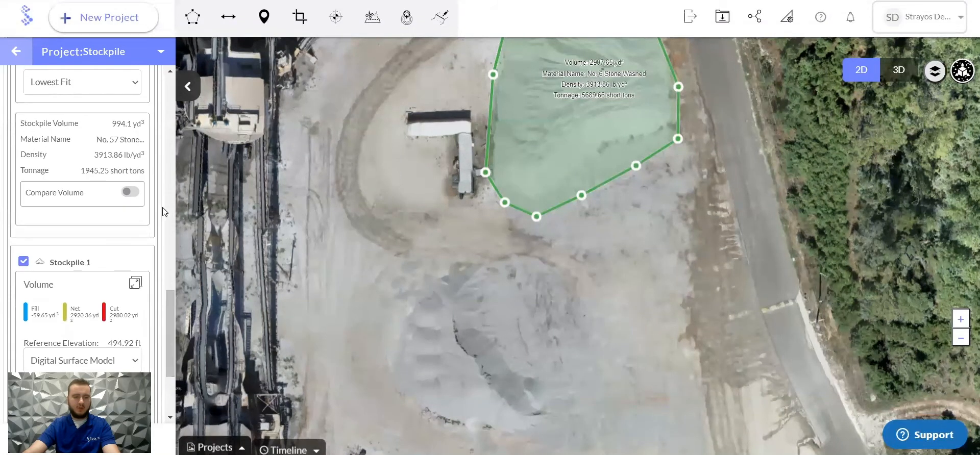
click(131, 192)
click(127, 225)
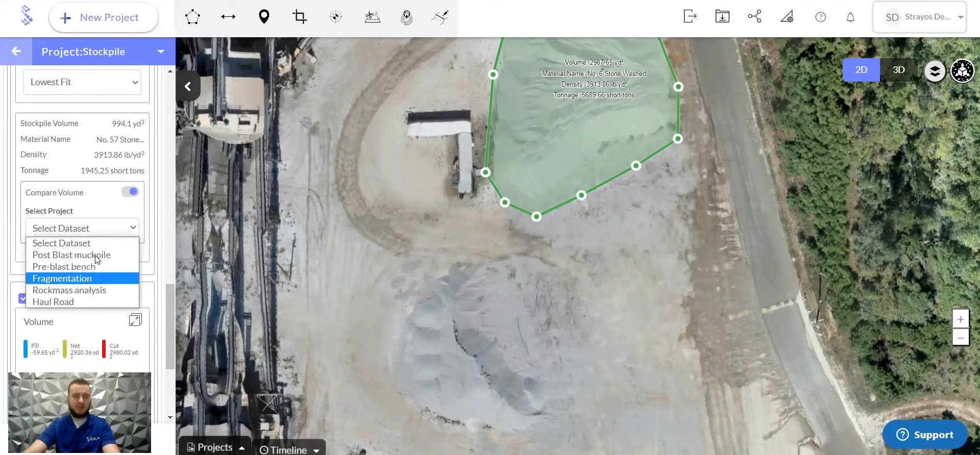
click(127, 231)
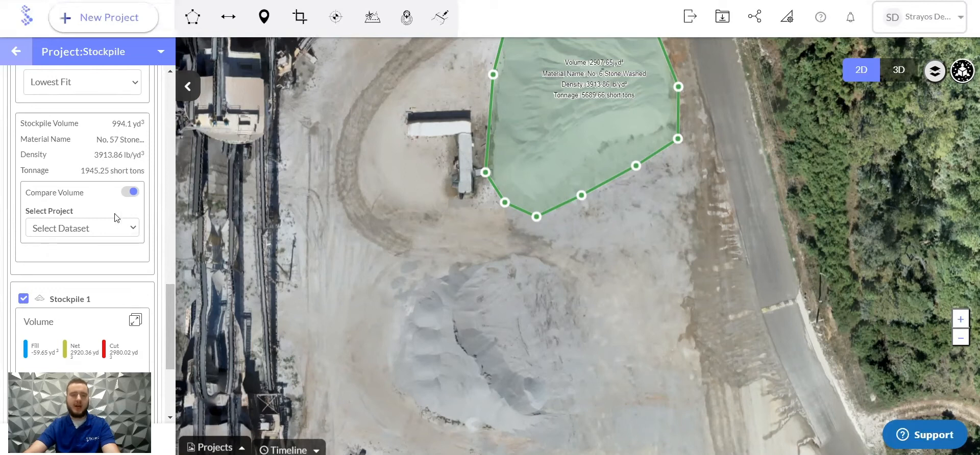
Step: Examine the volume, material, density and tonnage labels of all inventoried stockpiles across the site map
scroll(114, 215, up, 10)
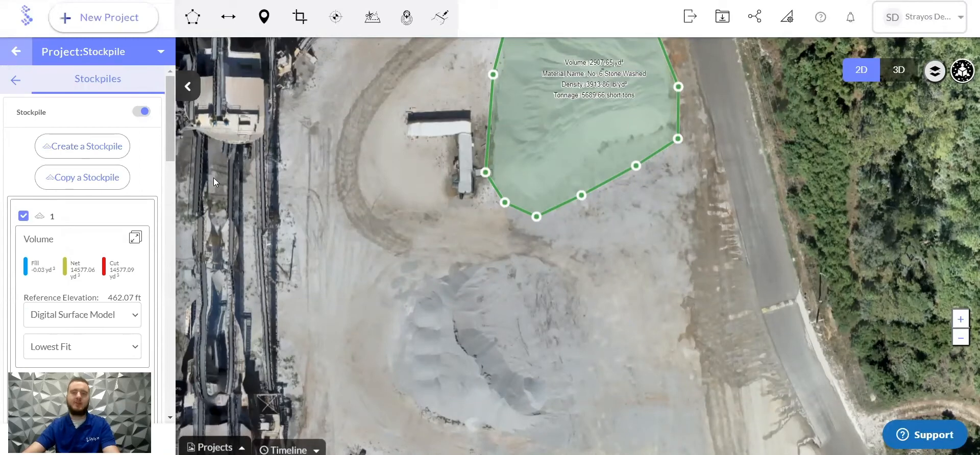
scroll(406, 195, down, 2)
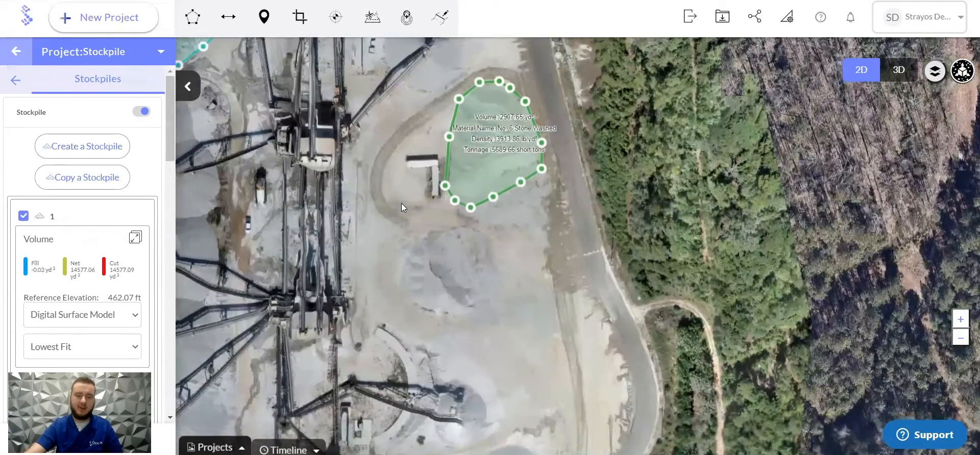
drag(374, 252, 422, 246)
scroll(422, 246, down, 1)
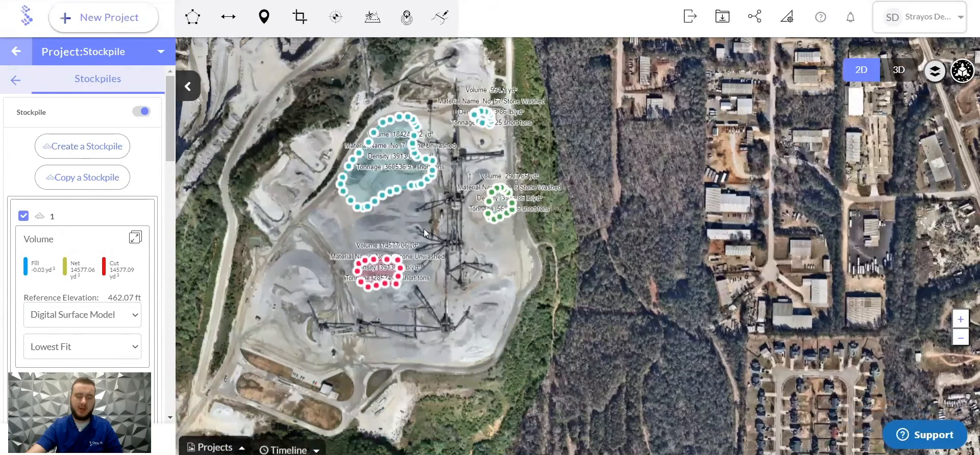
scroll(431, 229, up, 1)
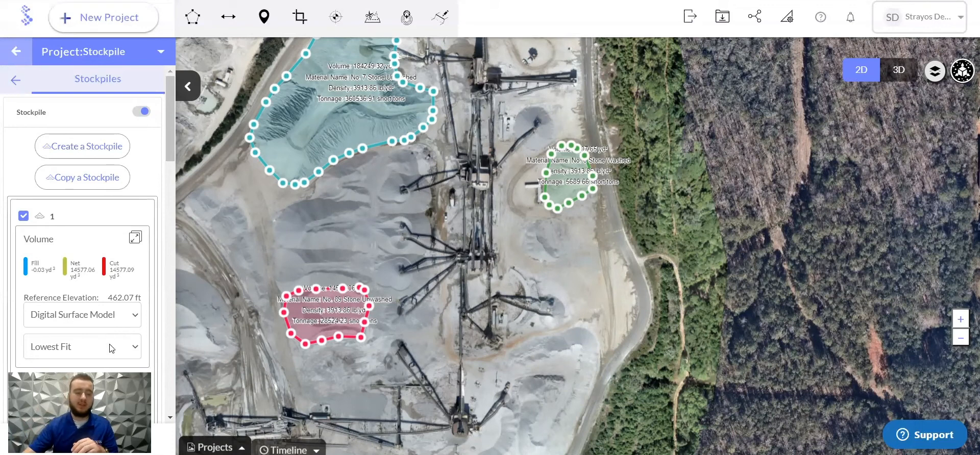
scroll(109, 356, down, 1)
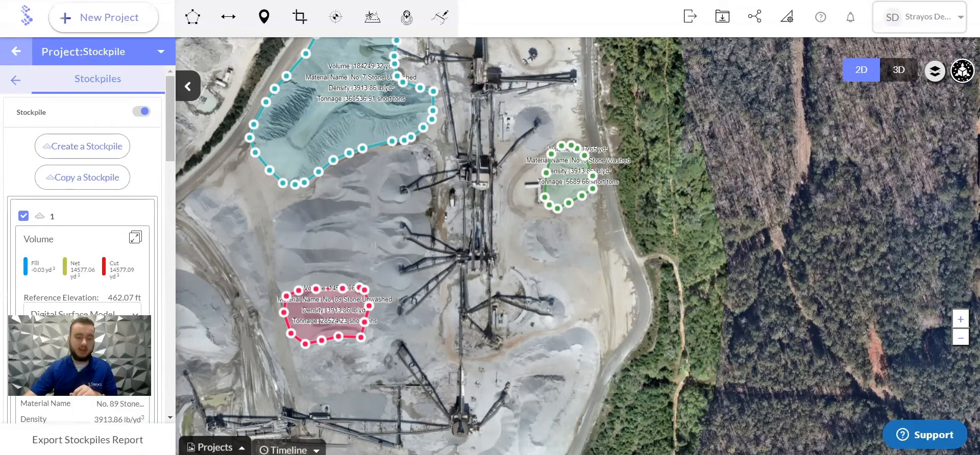
Step: Export the stockpiles report, open the downloaded PDF and go to its table of stockpile values
click(127, 443)
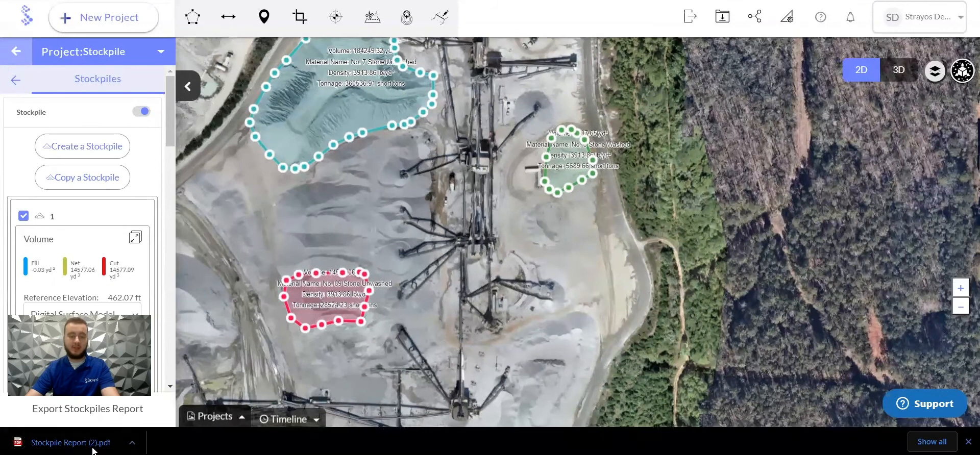
click(105, 439)
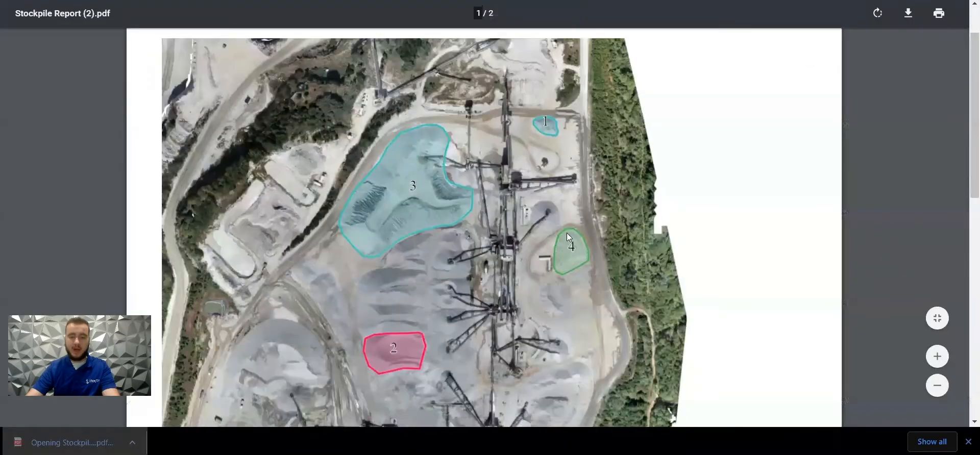
scroll(431, 173, down, 8)
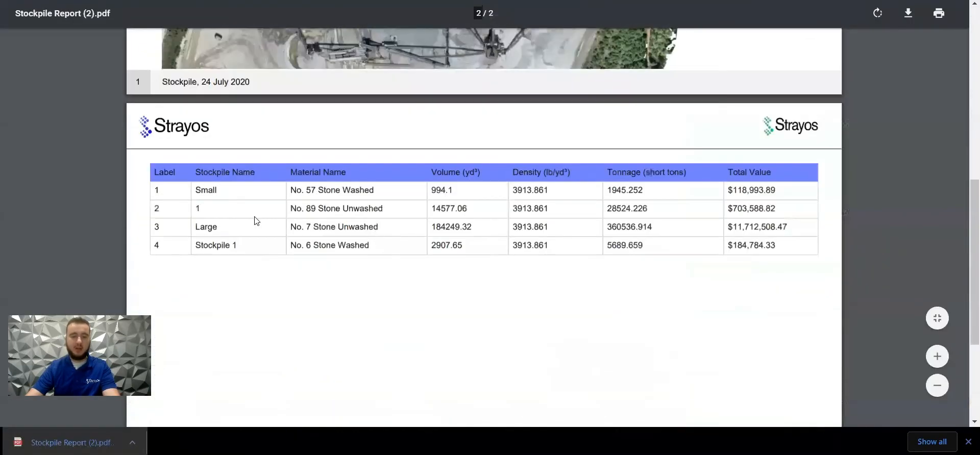